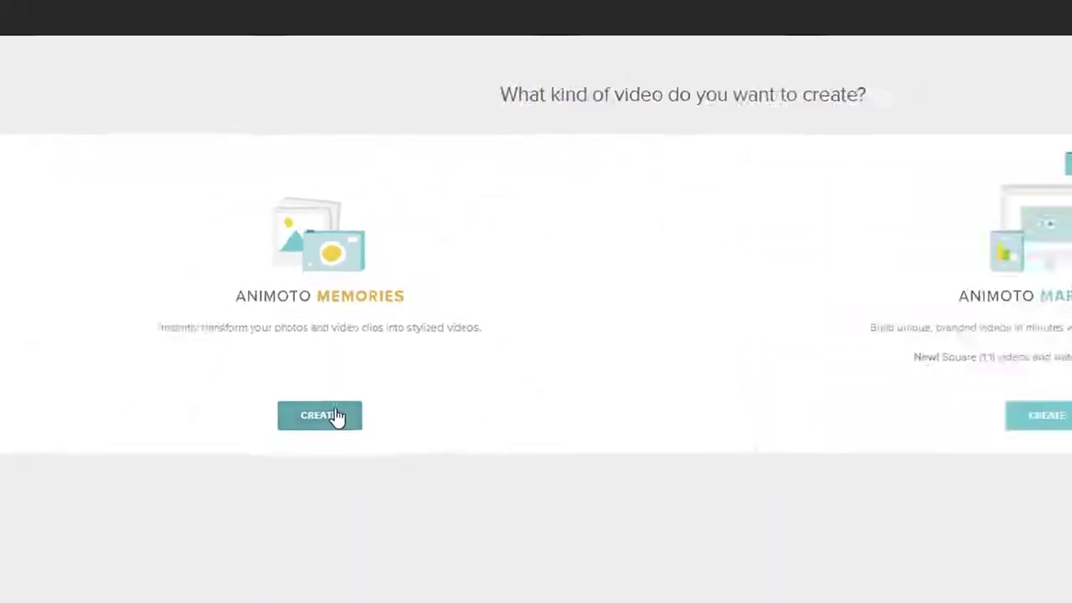
Step: Start creating an Animoto Memories video and look through the styles of all categories
left_click(359, 555)
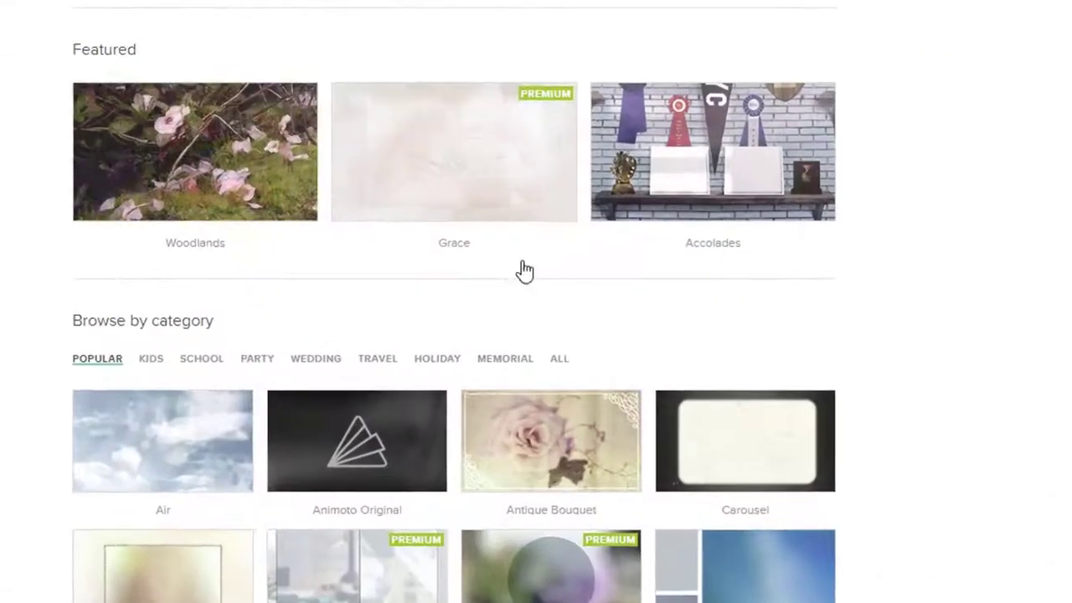
left_click(560, 361)
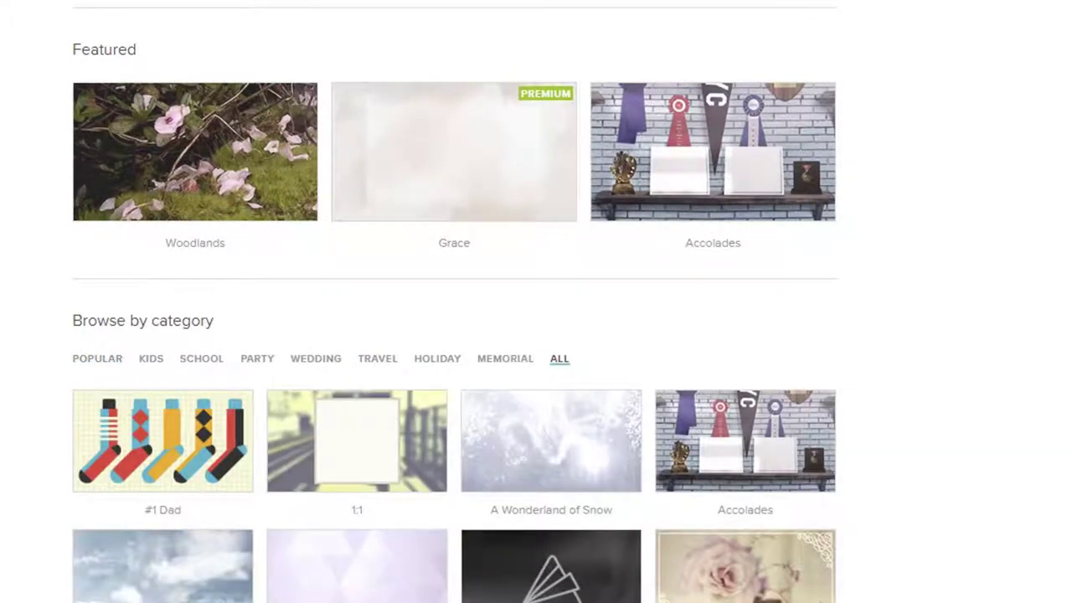
scroll(1069, 401, "down", 3)
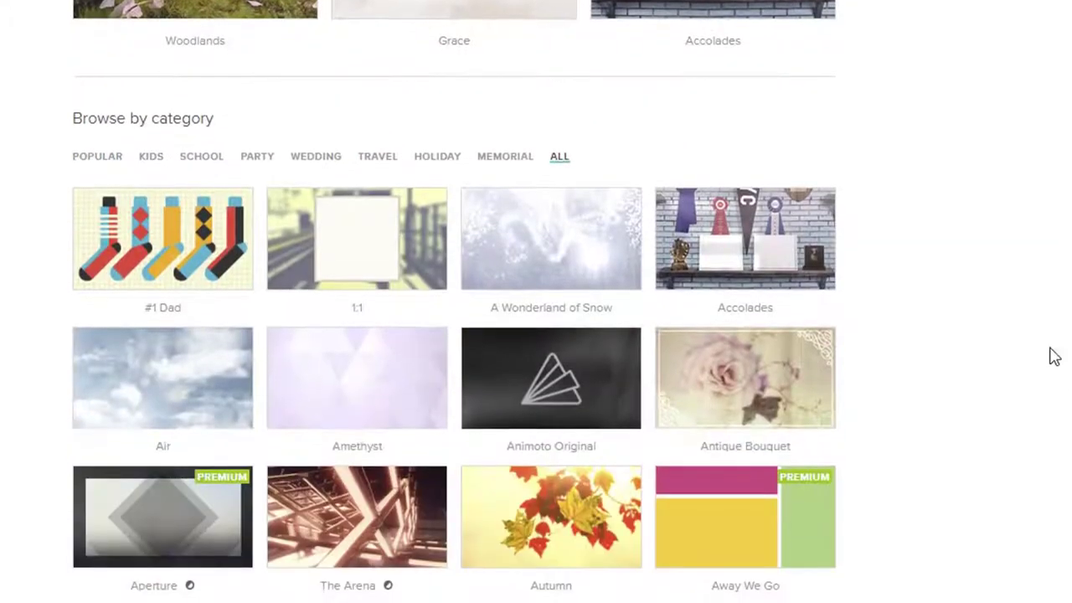
scroll(842, 287, "down", 6)
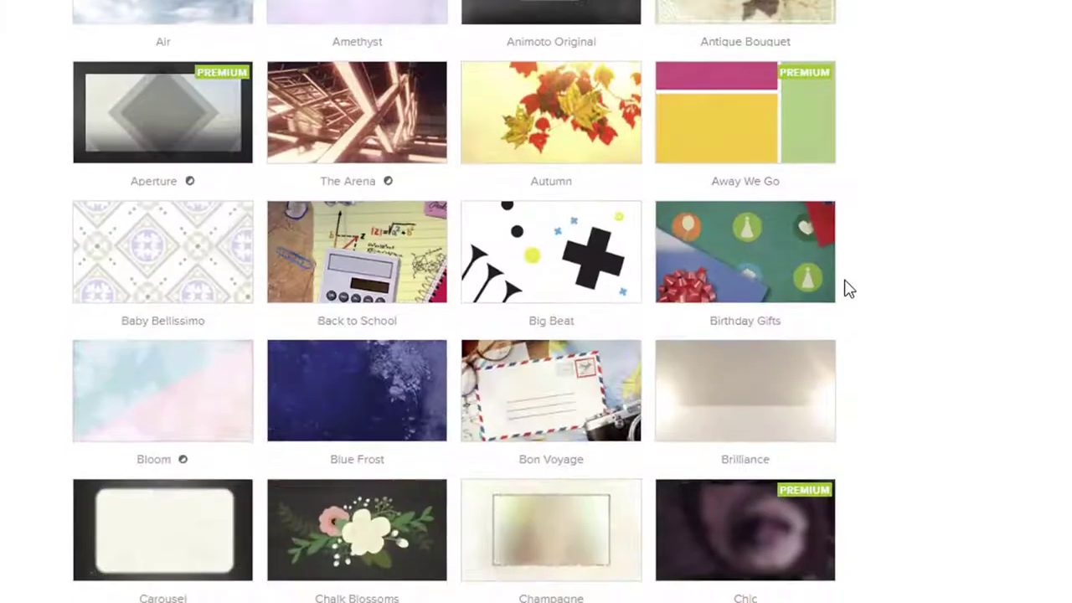
scroll(1069, 266, "up", 5)
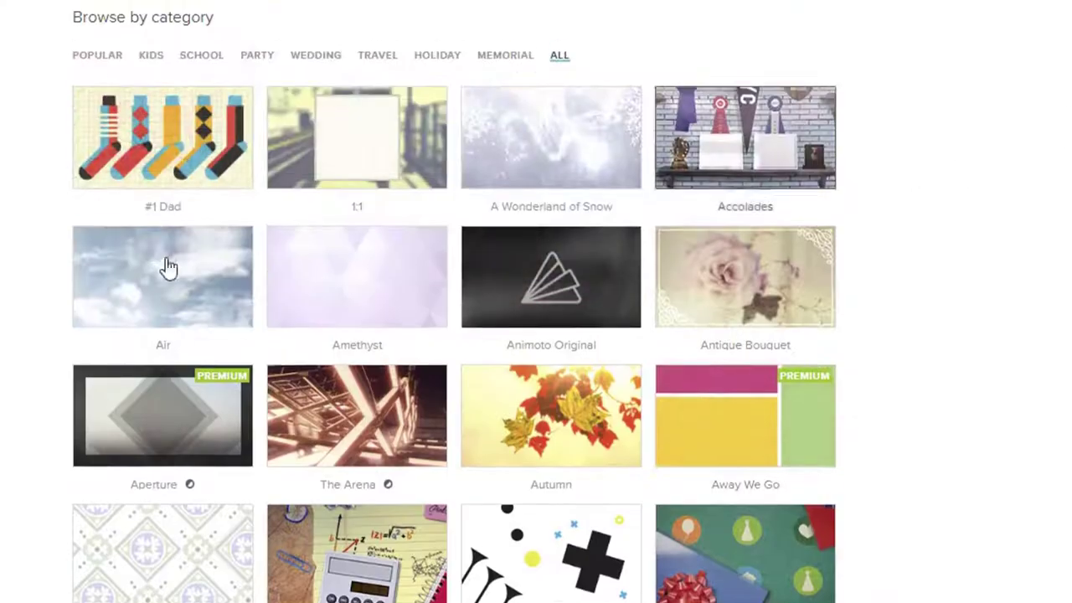
Step: Browse the Holiday, Travel, Party, School and Kids style categories and return to the list of all styles
left_click(434, 57)
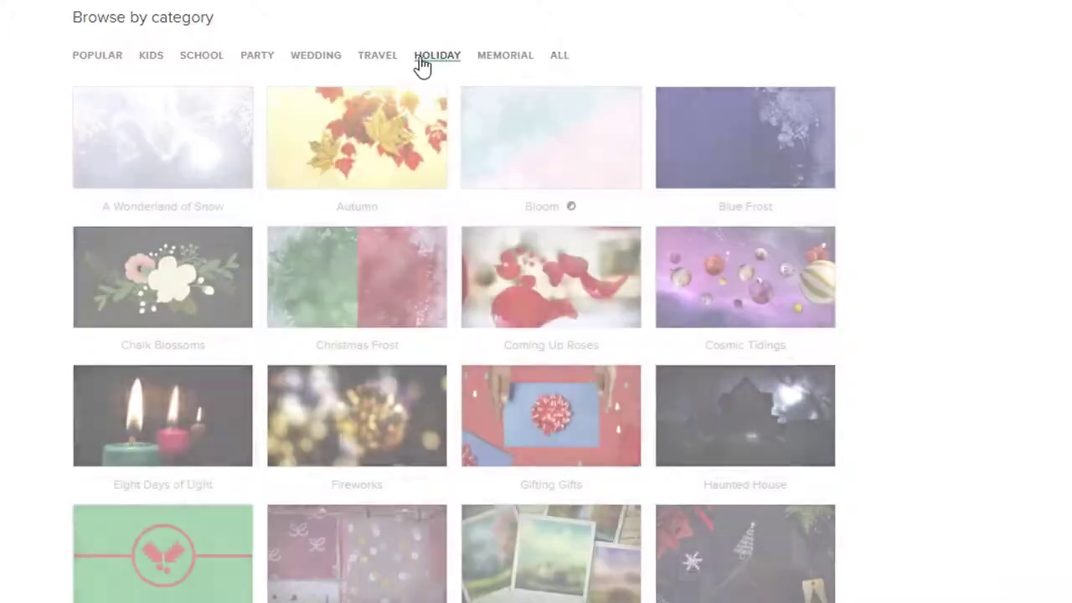
left_click(379, 57)
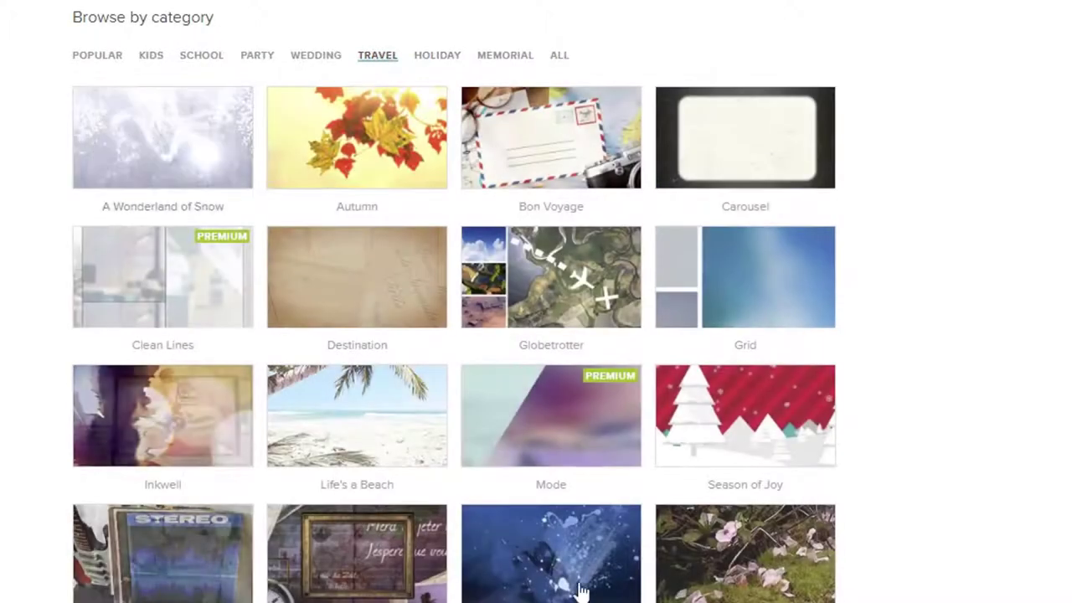
left_click(250, 59)
left_click(215, 60)
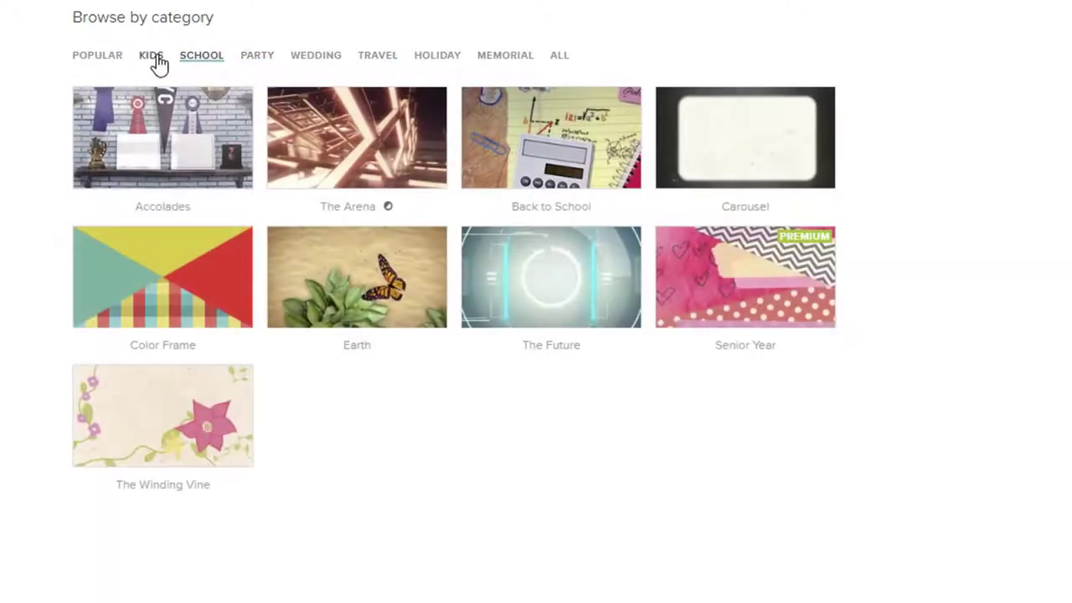
left_click(158, 66)
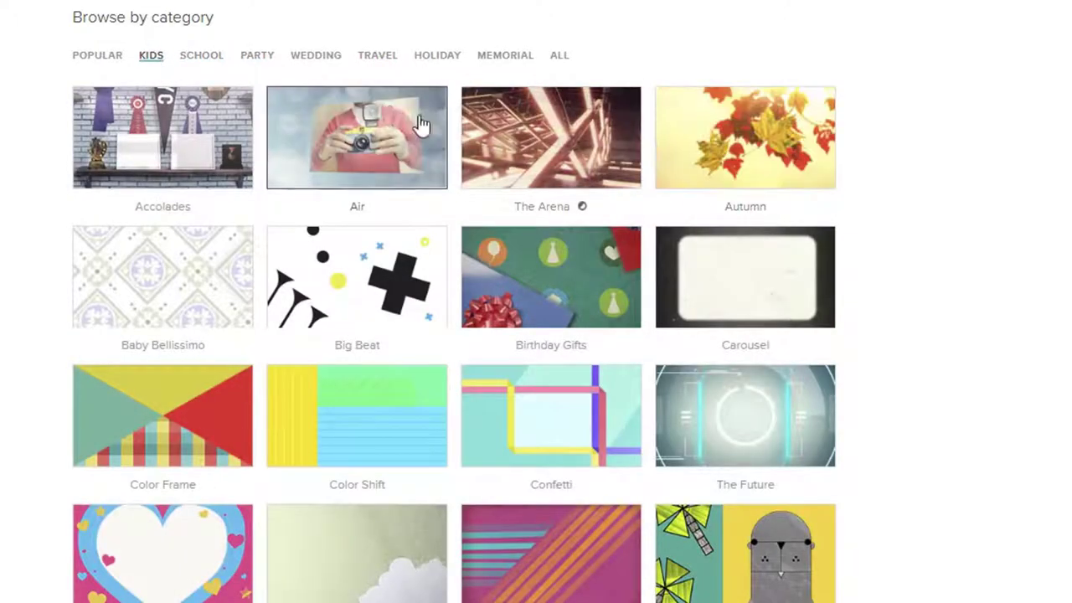
left_click(379, 59)
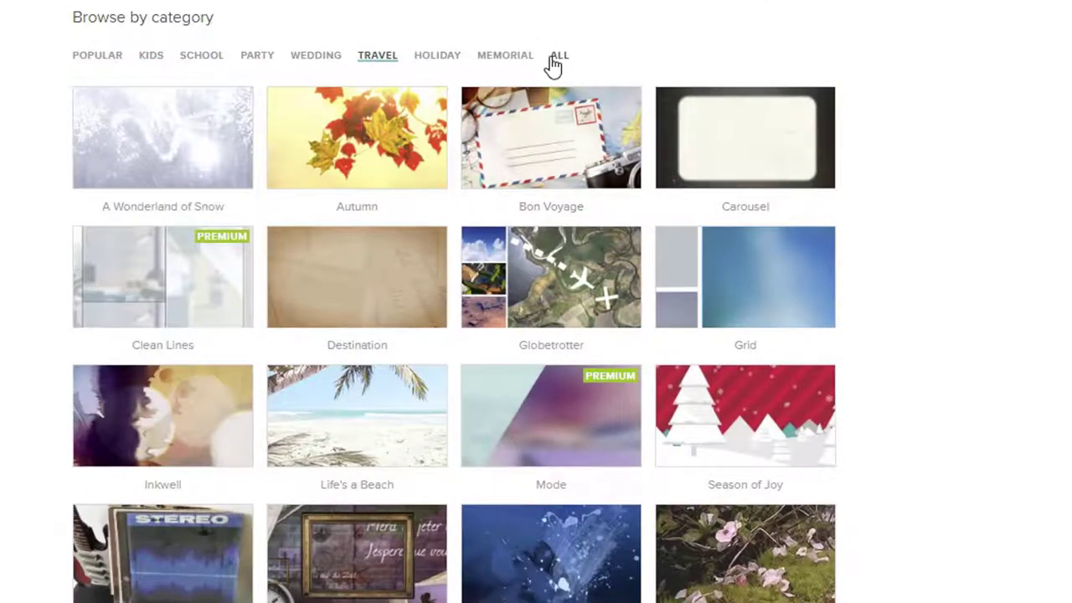
left_click(558, 59)
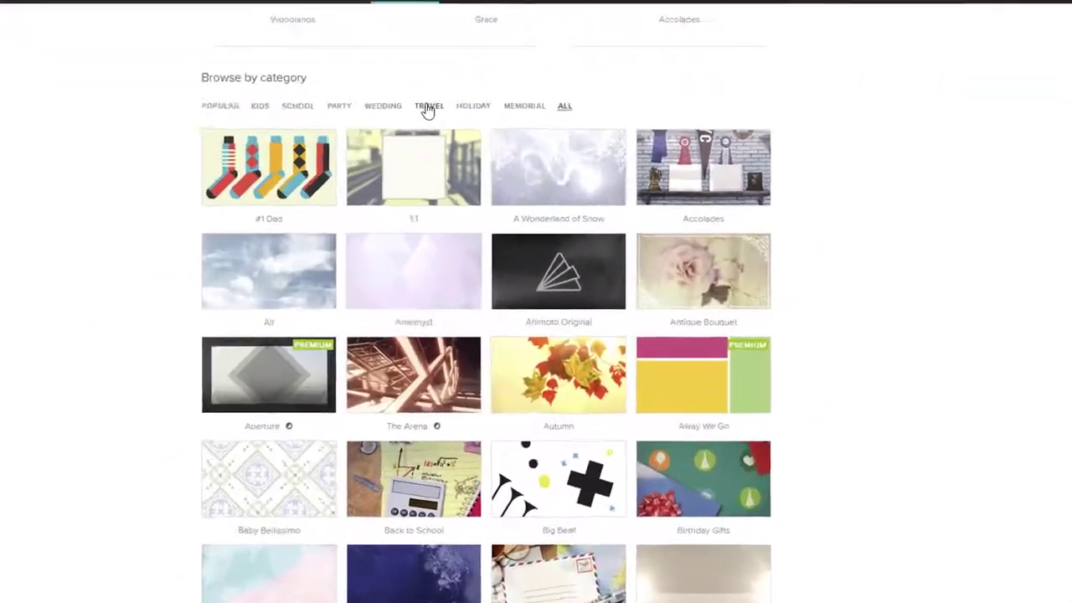
Step: Choose the Destination style from the Travel category and create a video with it
left_click(489, 165)
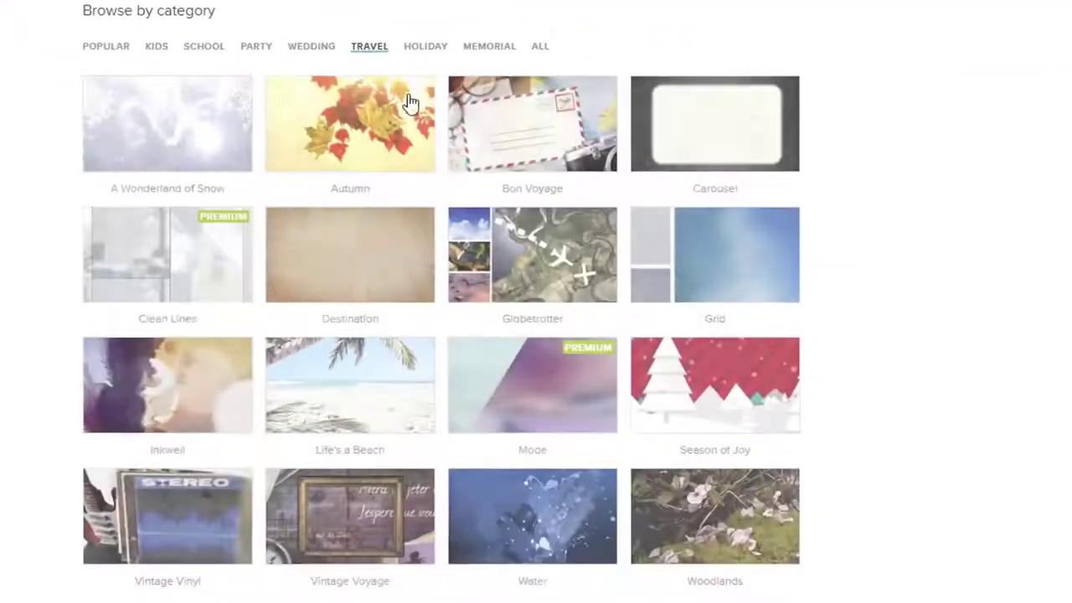
left_click(361, 288)
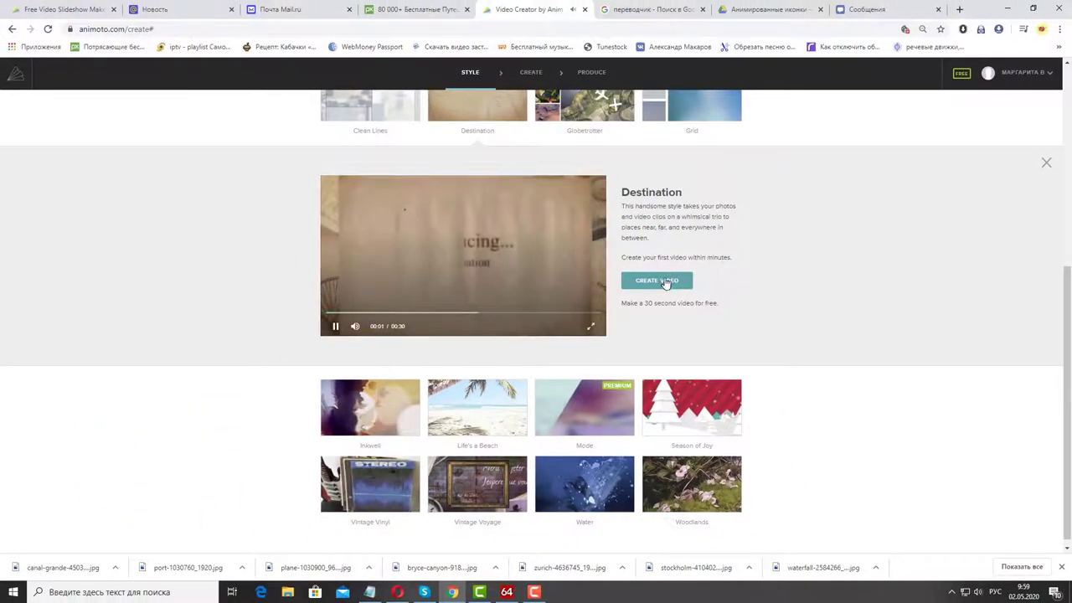
left_click(666, 280)
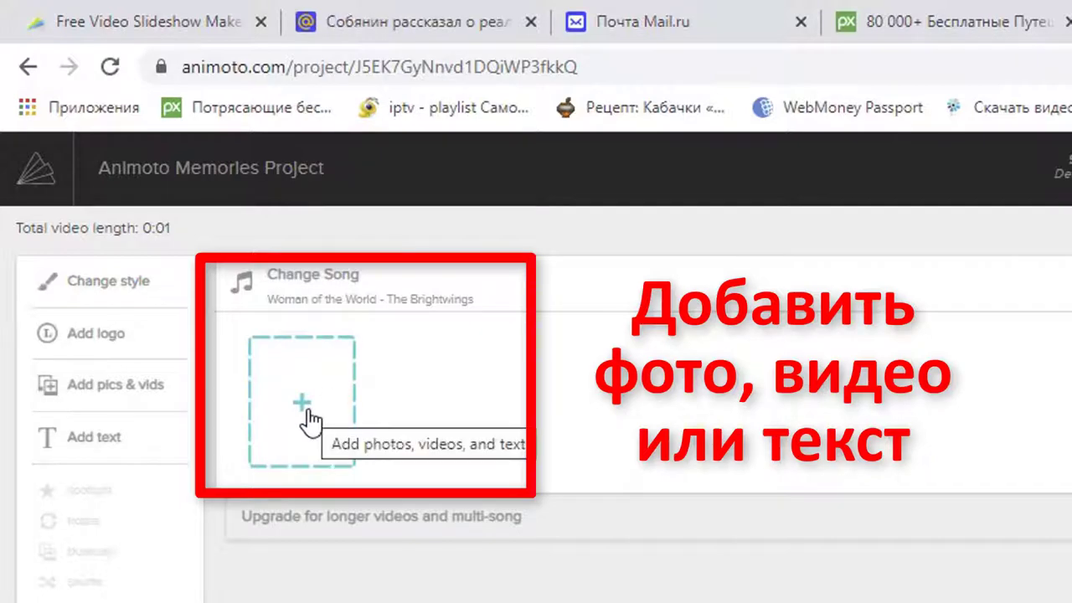
Step: View the free stock photo collections offered as a media source, and close them without adding any image
mouse_move(299, 426)
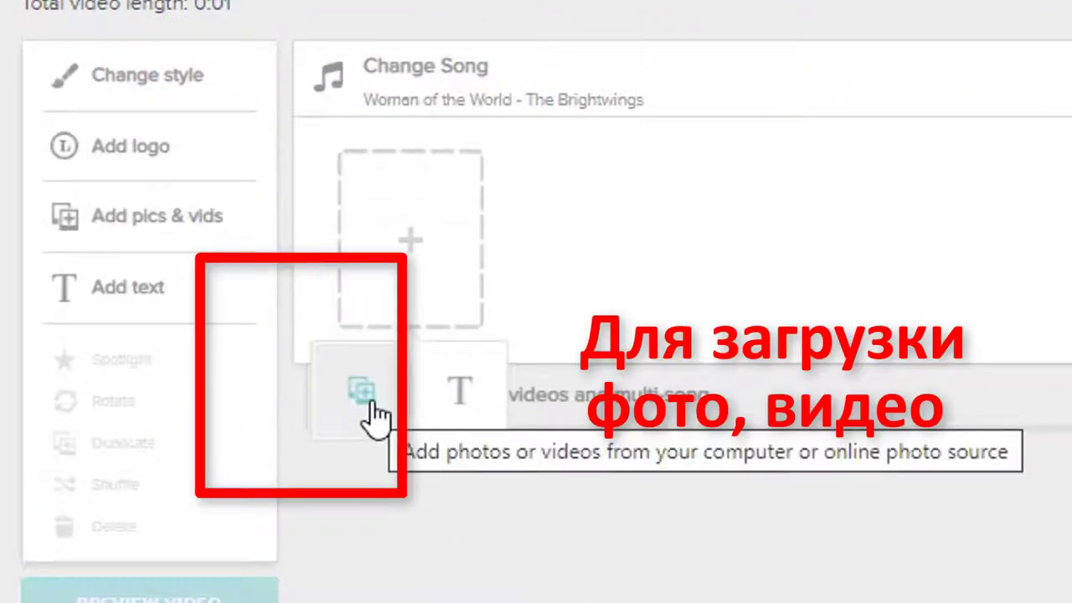
left_click(372, 406)
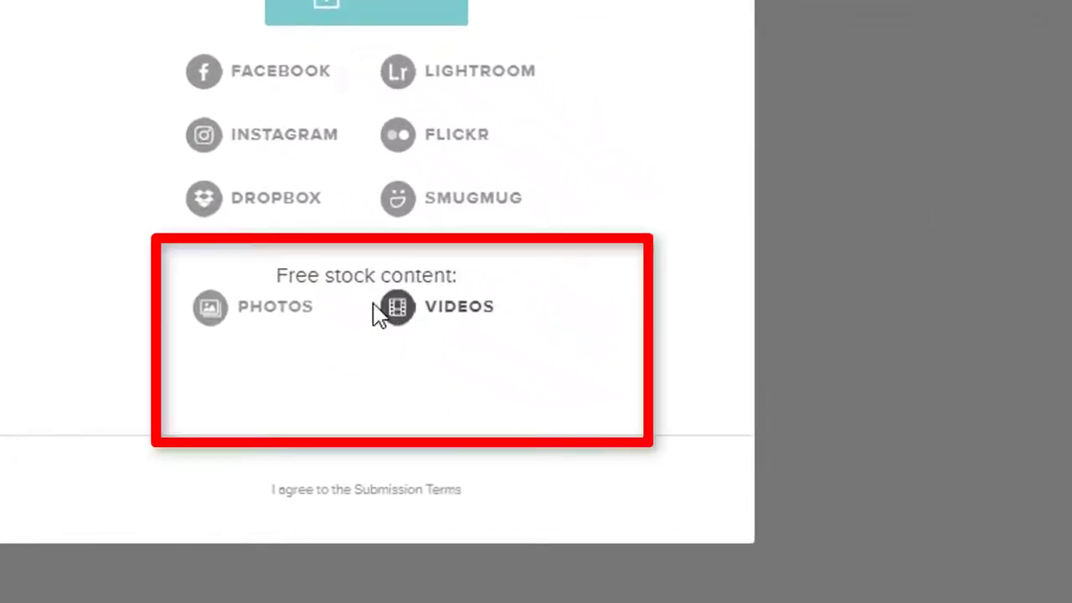
left_click(283, 308)
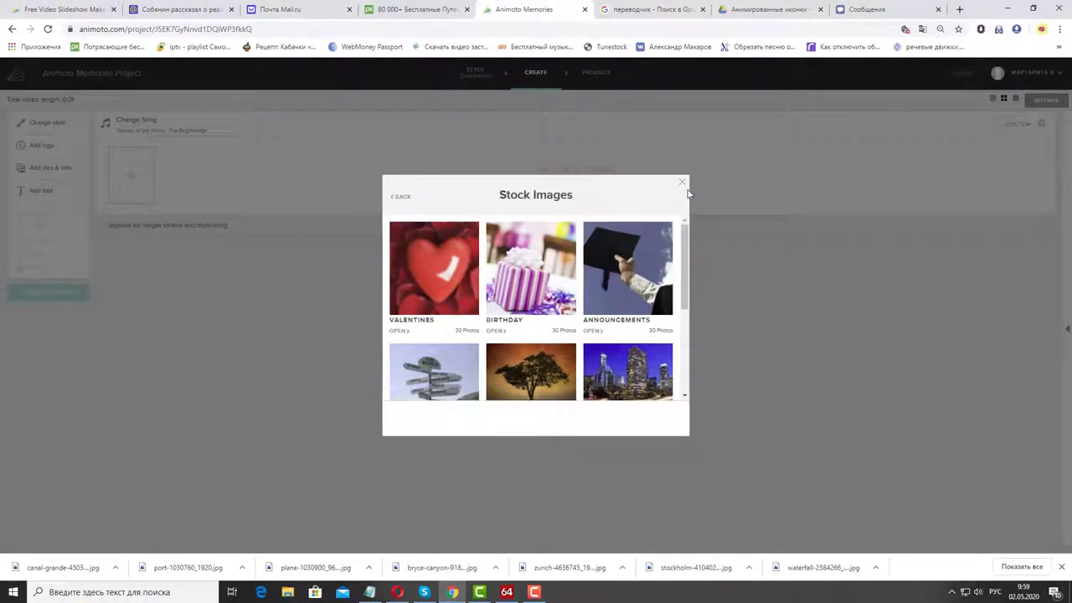
left_click(683, 183)
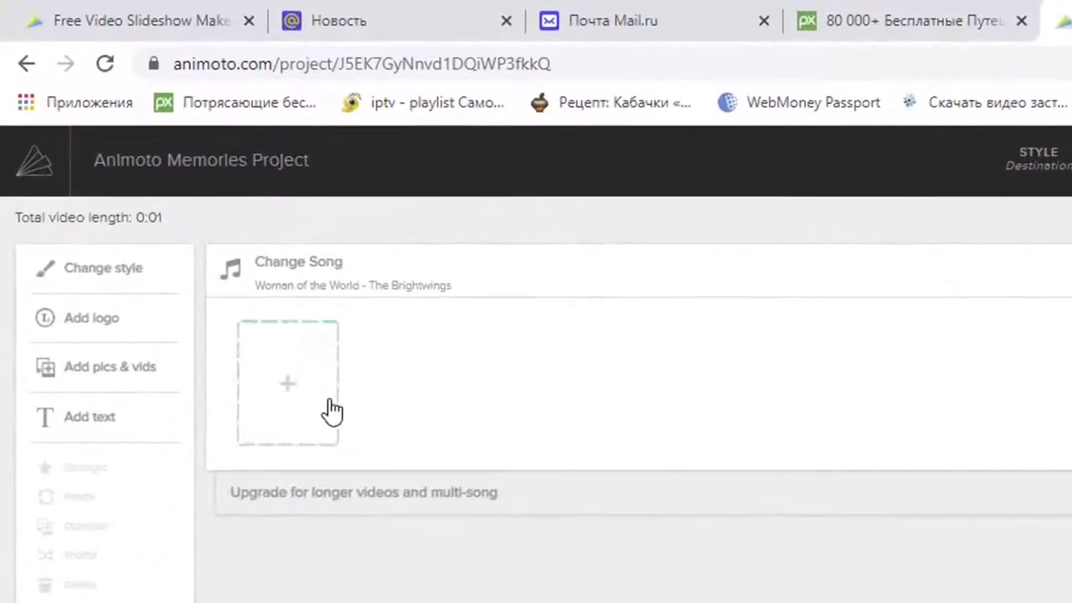
Step: Upload all the pictures from the desktop folder ПУТЕШЕСТВИЯ into the project
mouse_move(145, 216)
left_click(252, 486)
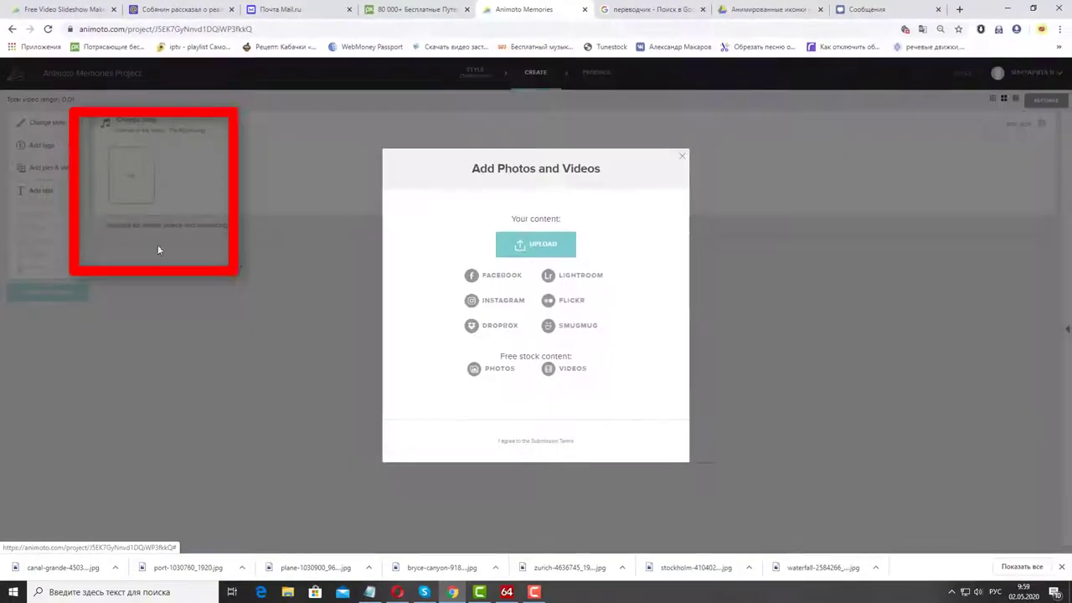
left_click(543, 245)
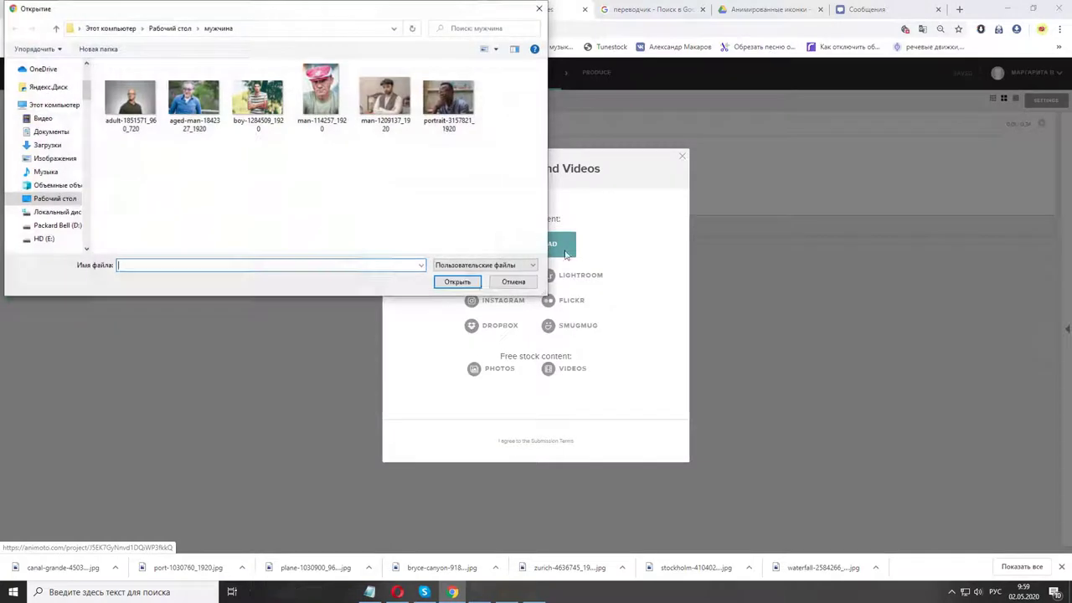
left_click(178, 32)
scroll(198, 151, "down", 3)
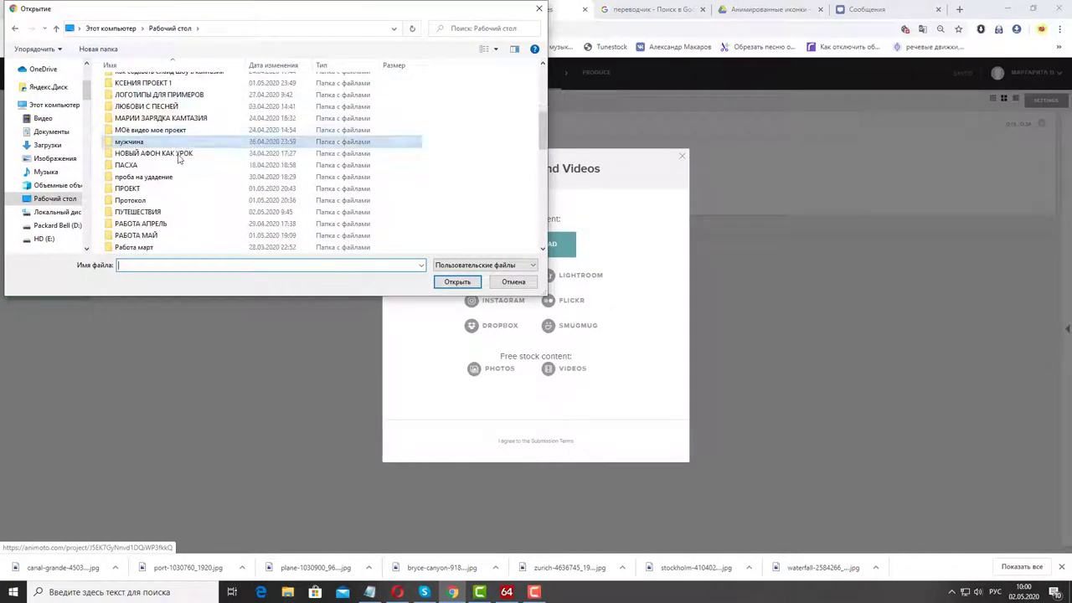
double_click(156, 216)
scroll(251, 125, "down", 1)
scroll(186, 94, "up", 1)
key("ctrl+a")
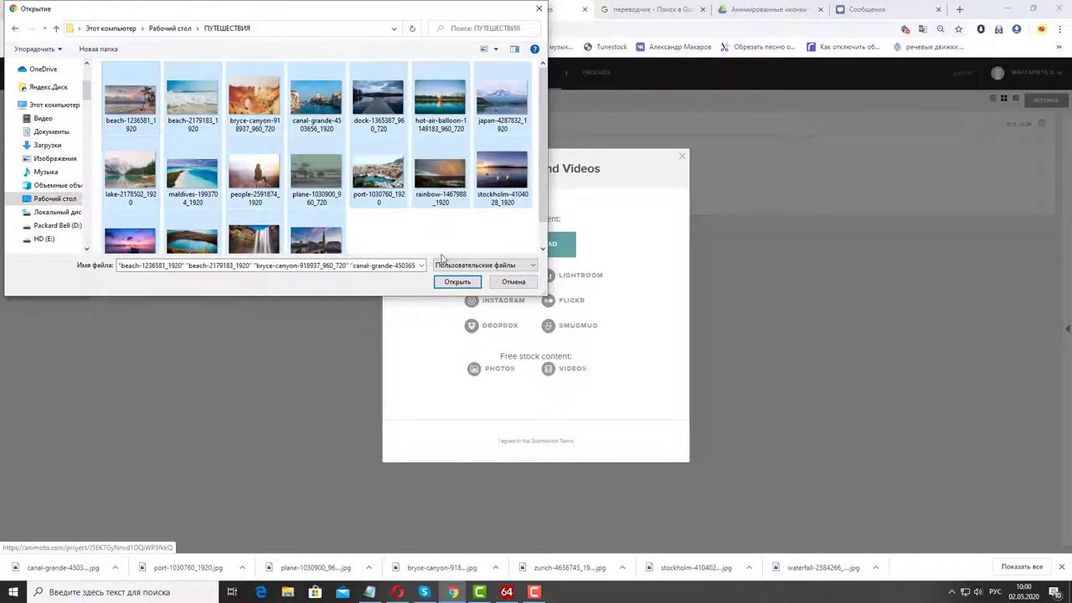
left_click(456, 282)
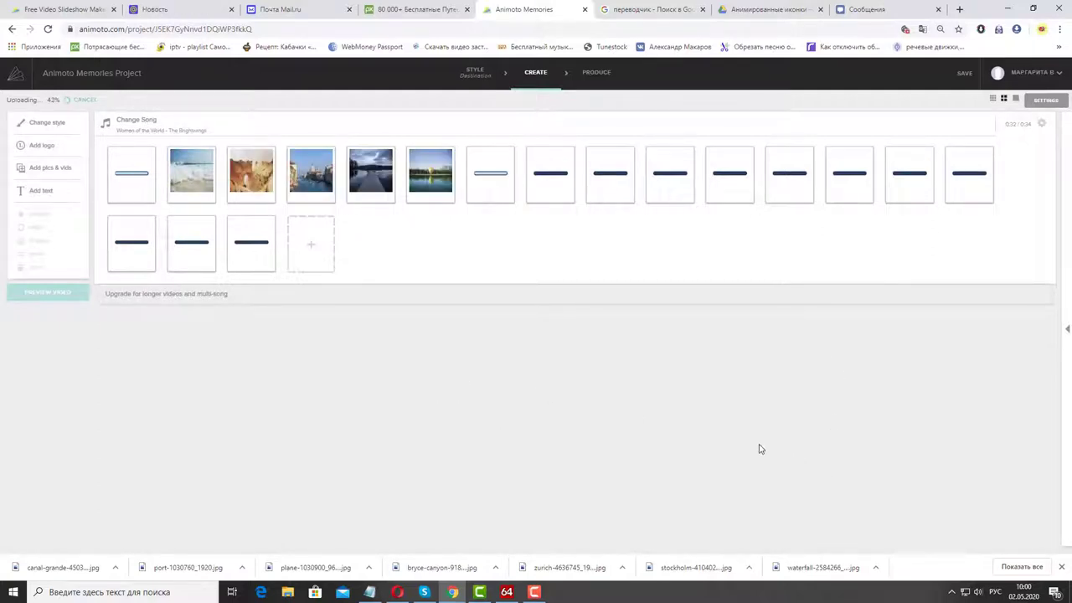
Step: Reorder the uploaded photos, placing the airplane picture first and the hot-air balloon picture last
key("ctrl+plus")
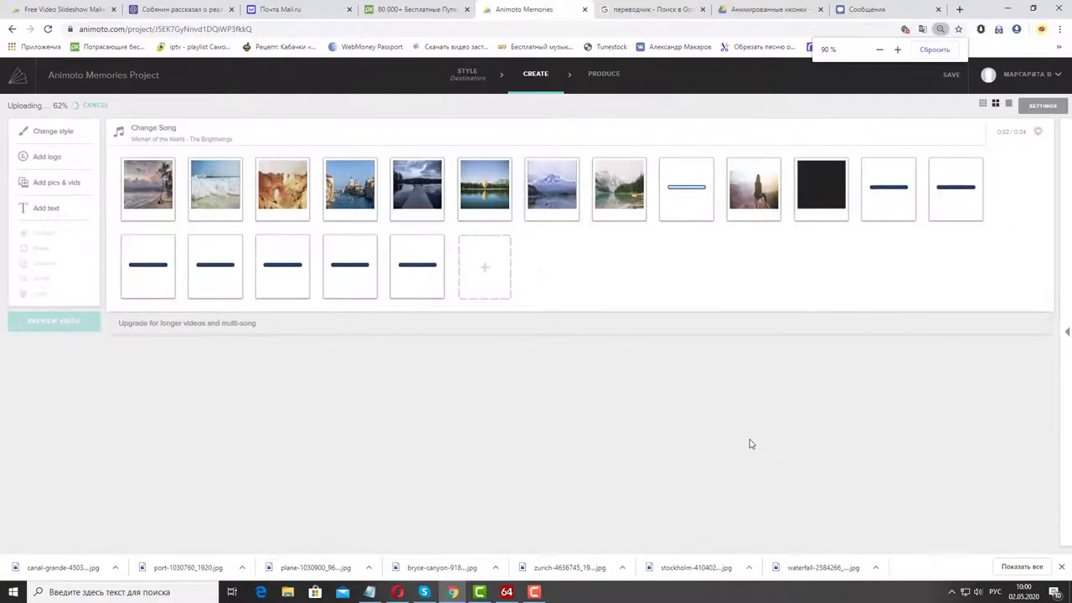
key("ctrl+plus")
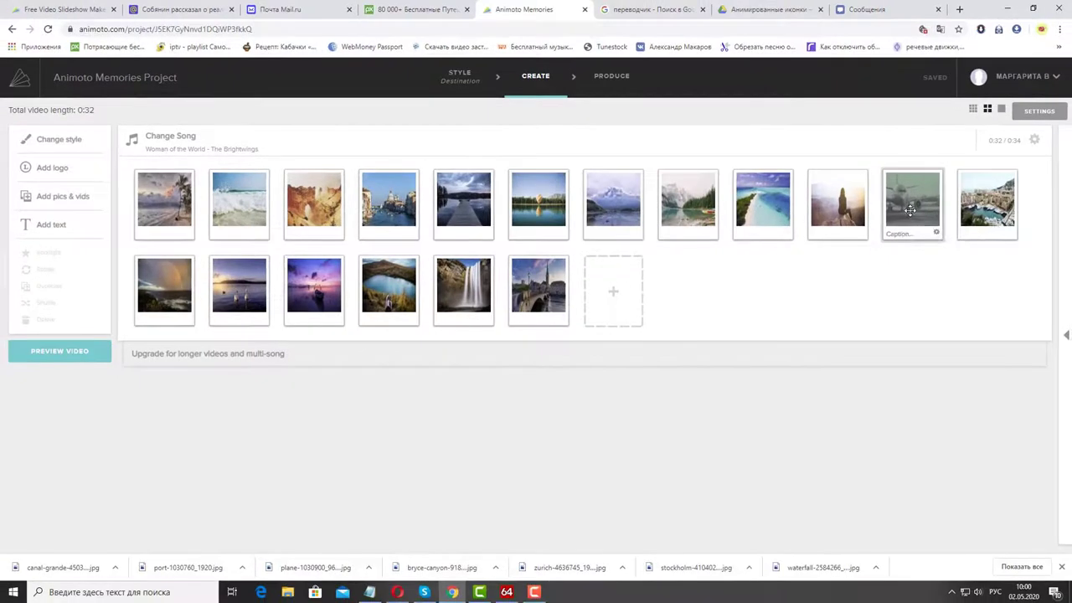
left_click_drag(908, 209, 168, 215)
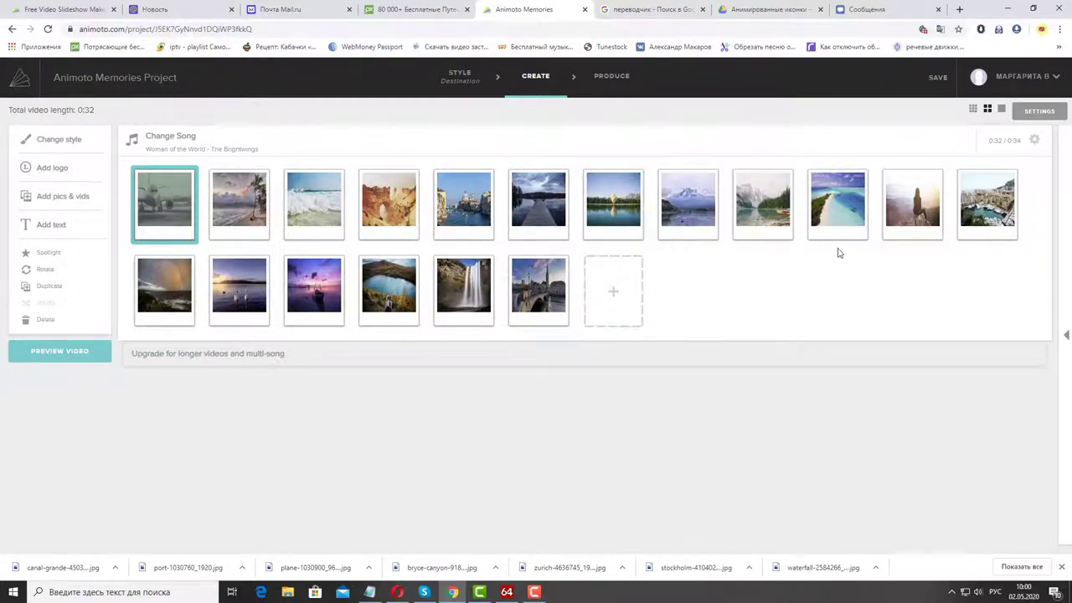
left_click_drag(617, 196, 567, 341)
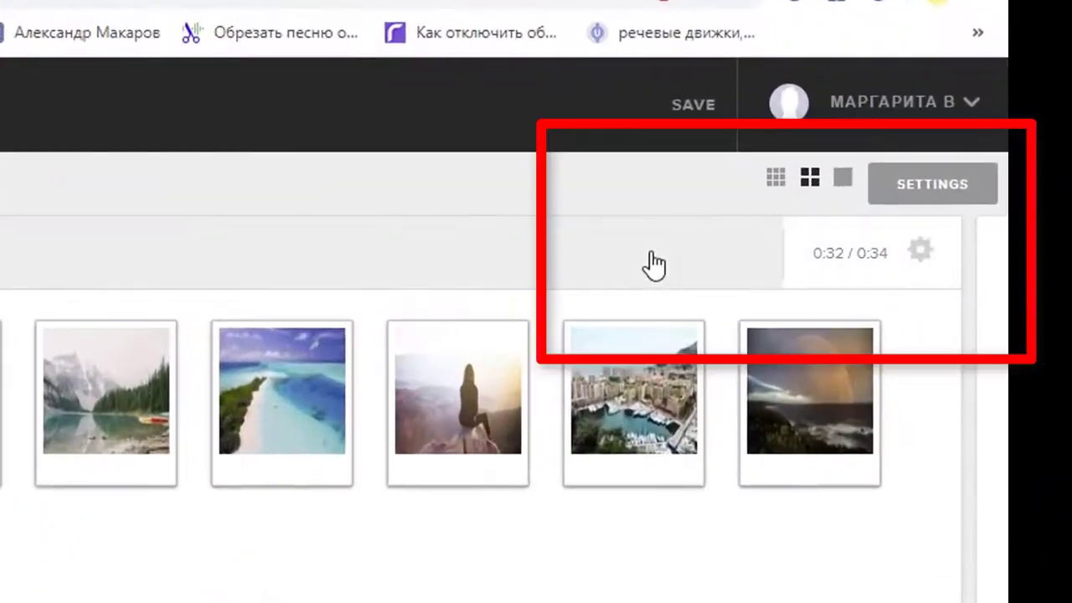
left_click(653, 264)
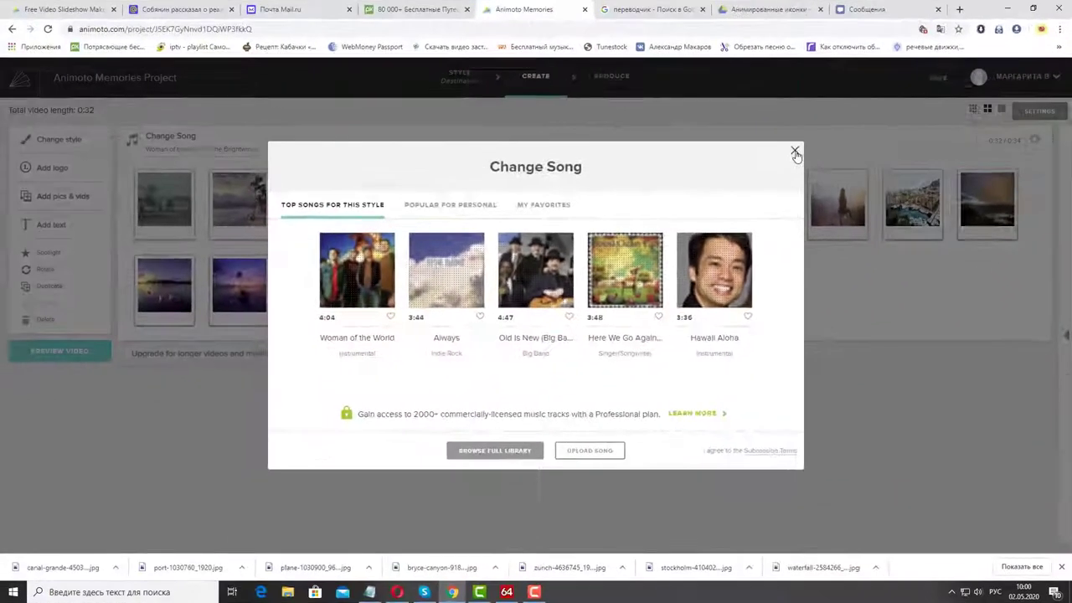
left_click(690, 179)
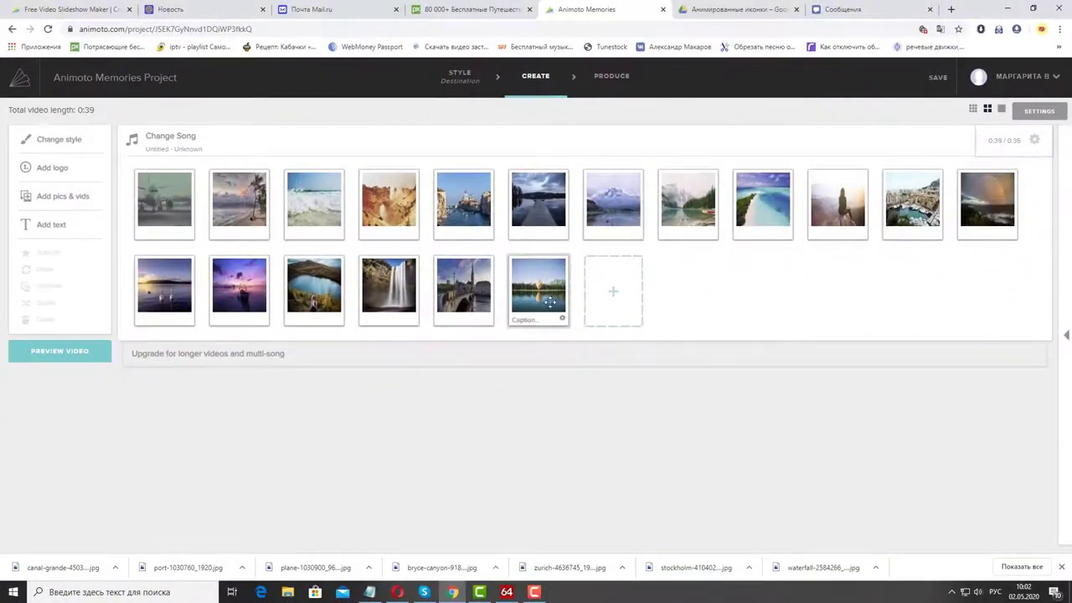
mouse_move(549, 301)
left_mouse_down()
mouse_move(920, 309)
mouse_move(545, 335)
mouse_move(540, 298)
left_mouse_up()
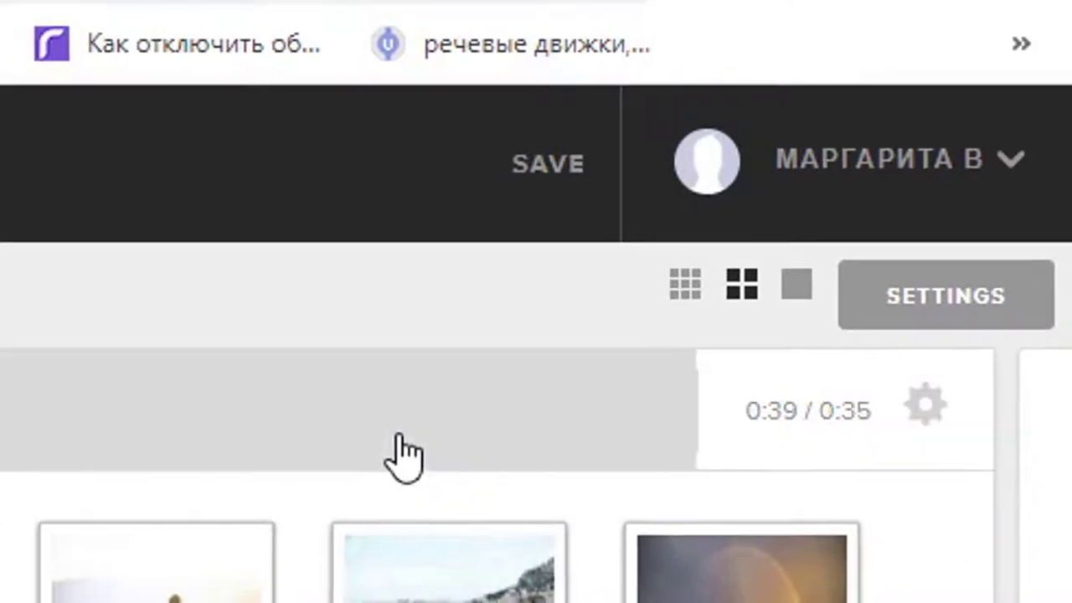
Step: Change the song to "Here We Go Again" from the top songs for this style, and check the song trim and image pacing settings
left_click(393, 455)
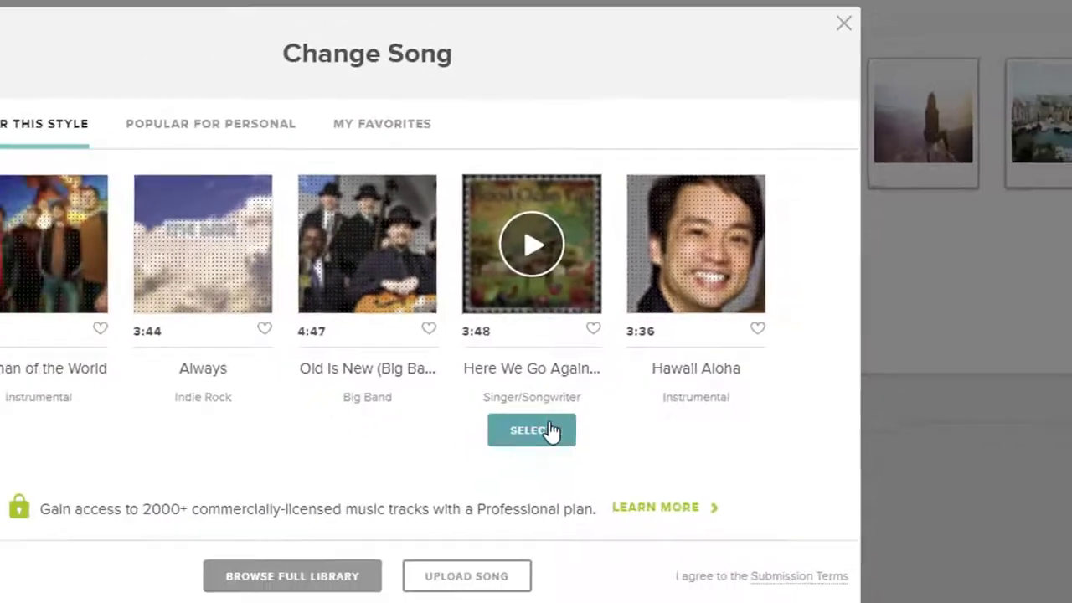
left_click(550, 430)
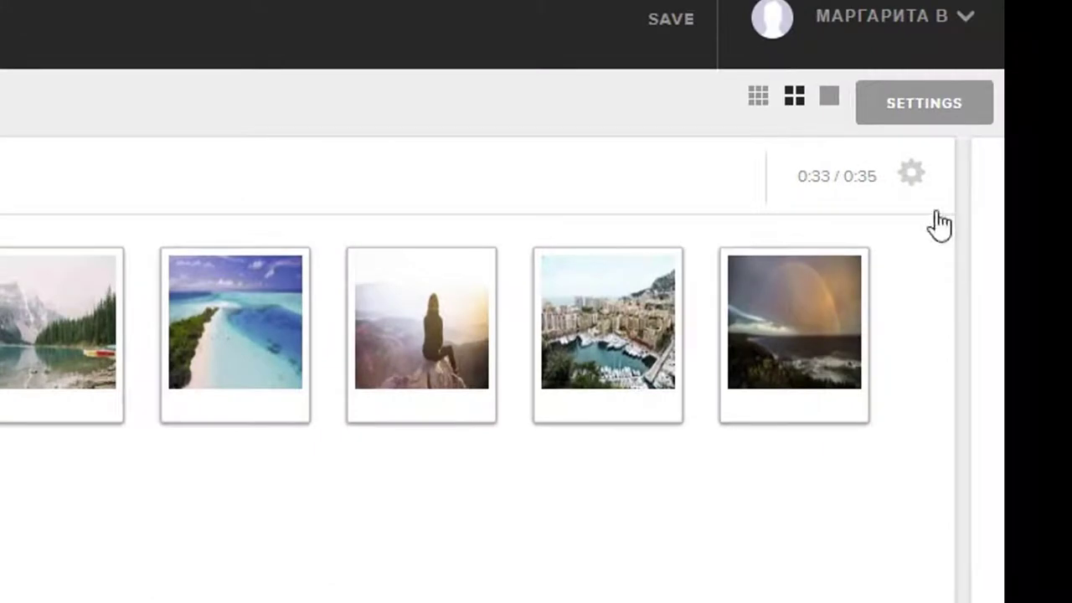
left_click(910, 174)
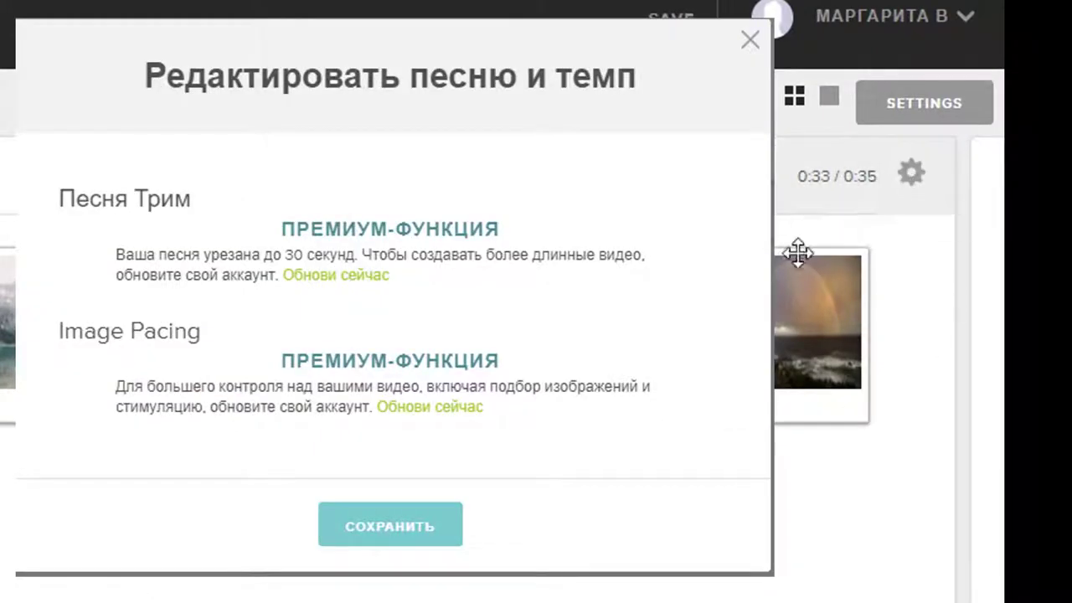
left_click(915, 173)
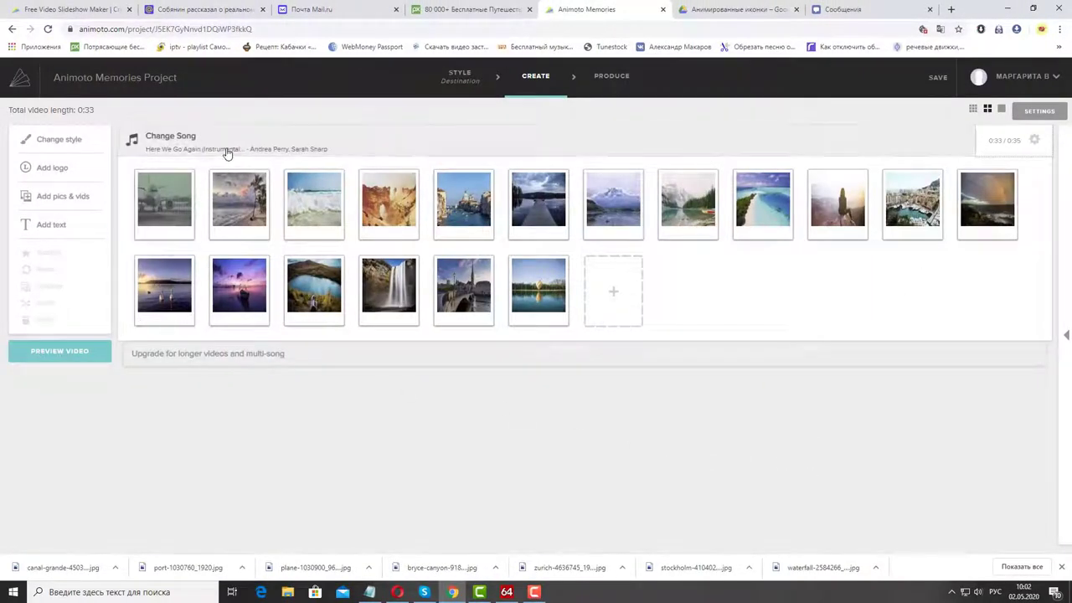
Step: Add a title slide reading "МОИ ПУТЕШЕСТВИЯ!" and place it at the start of the slideshow
left_click(619, 308)
left_click(630, 352)
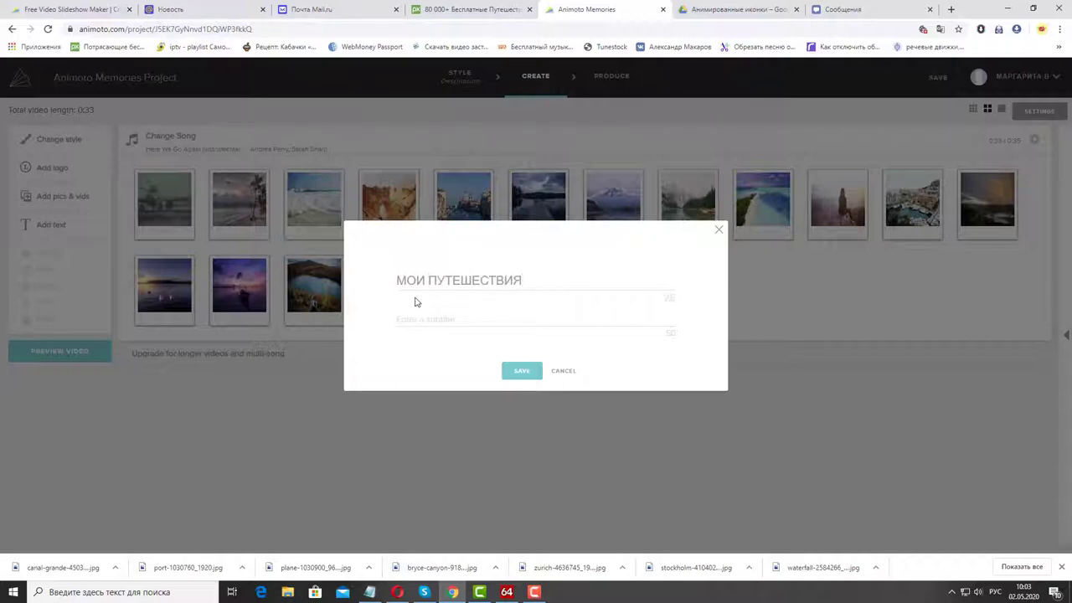
left_click(526, 371)
left_click_drag(617, 296, 173, 203)
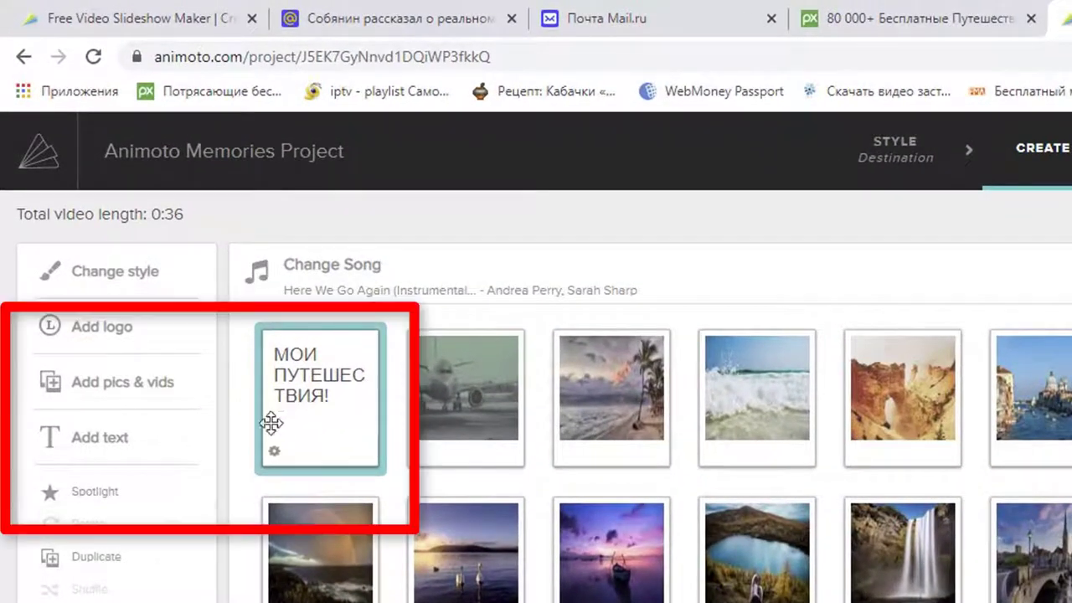
left_click(130, 494)
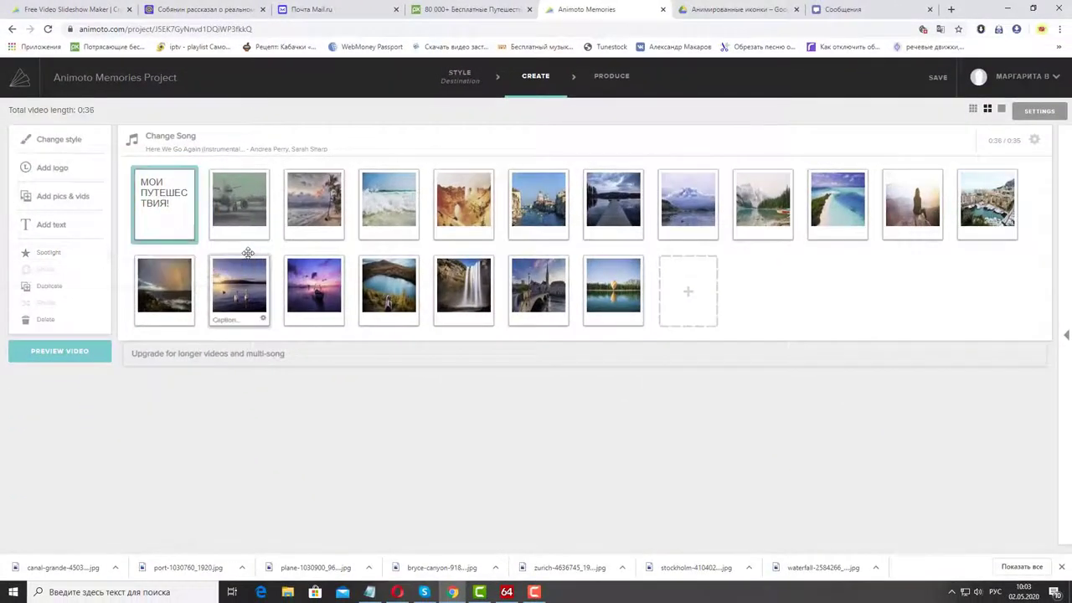
Step: Copy the title slide's text and save it as the airplane photo's caption, "МОИ ПУТЕШЕСТВИЯ!"
left_click(174, 228)
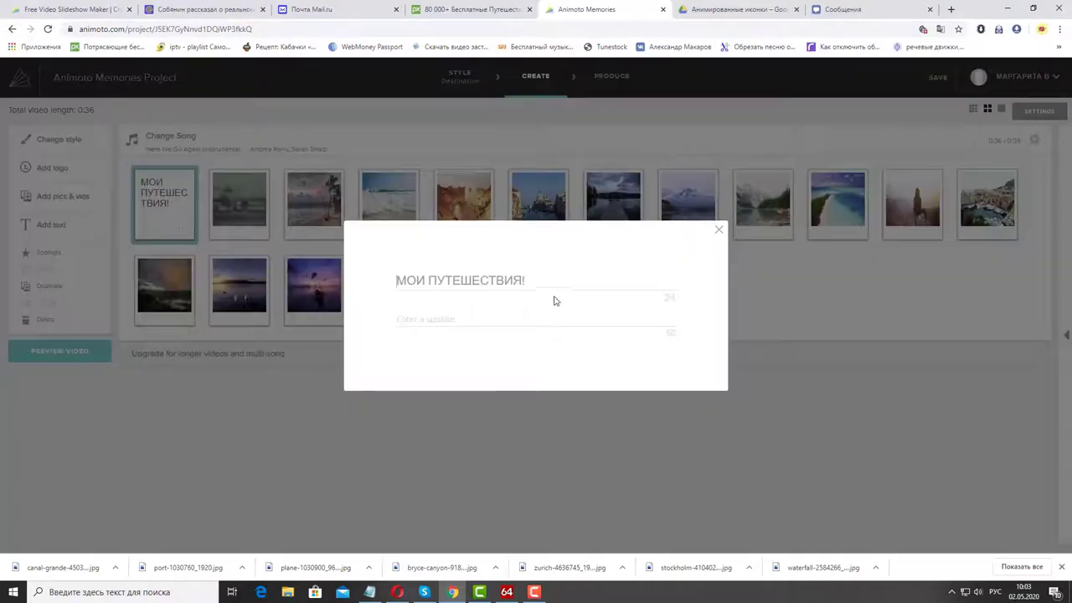
left_click_drag(557, 283, 400, 280)
right_click(399, 280)
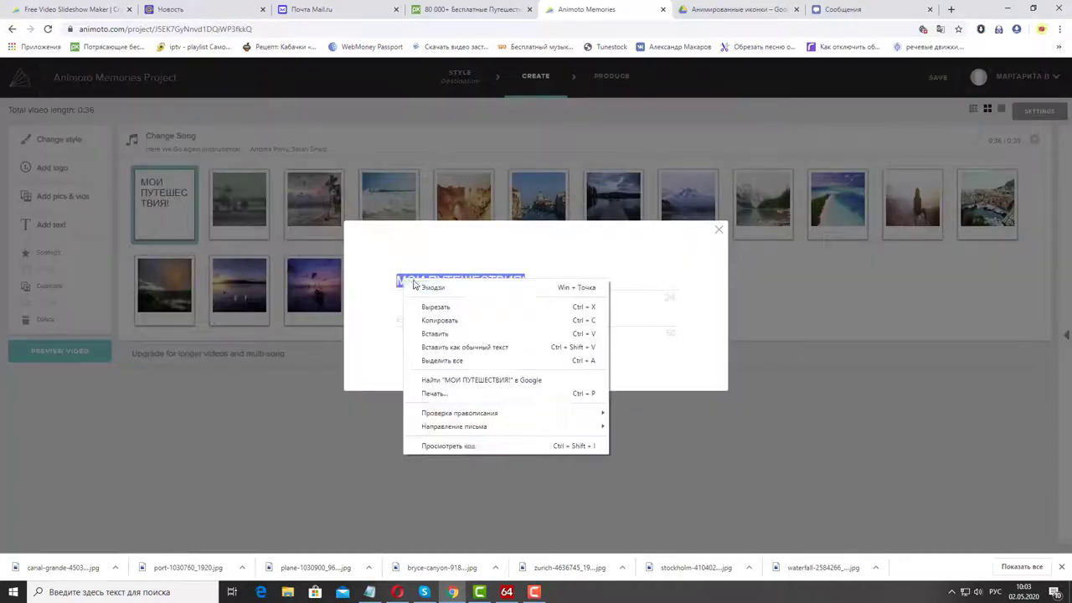
left_click(461, 320)
left_click(456, 433)
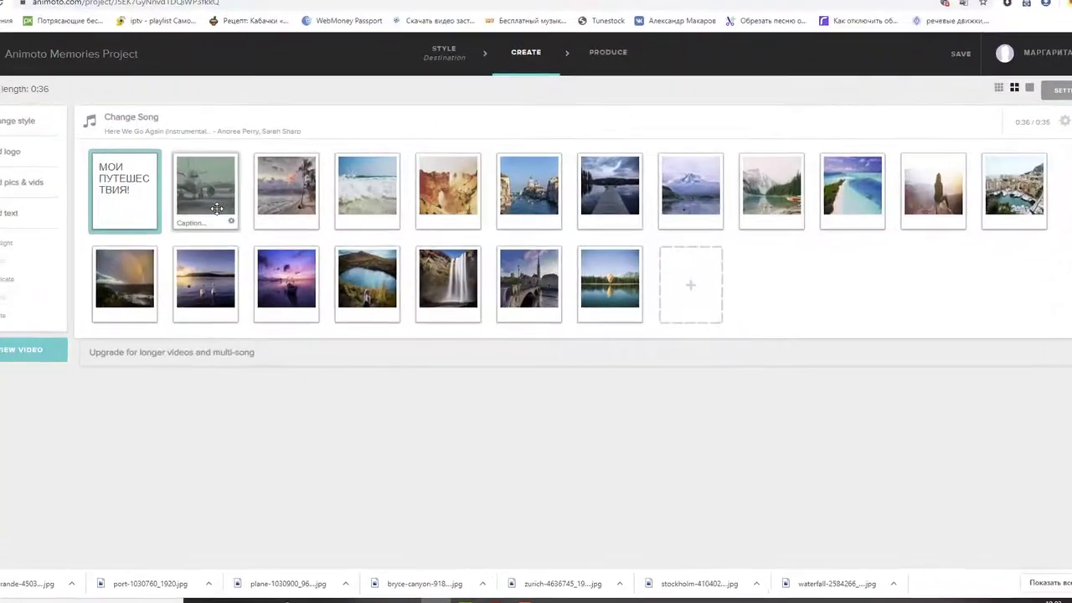
left_click(241, 209)
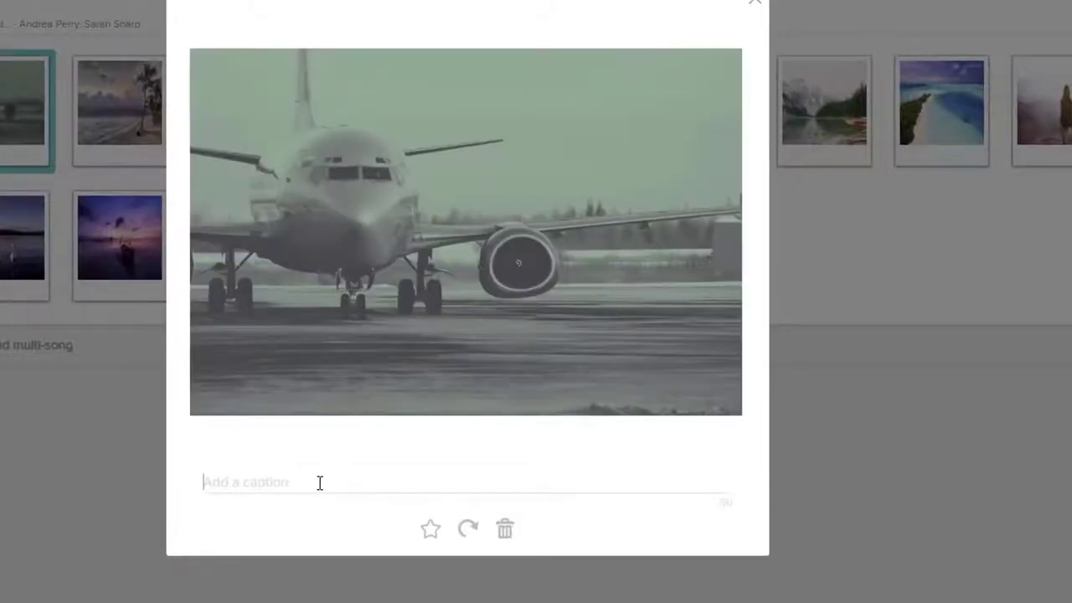
right_click(301, 479)
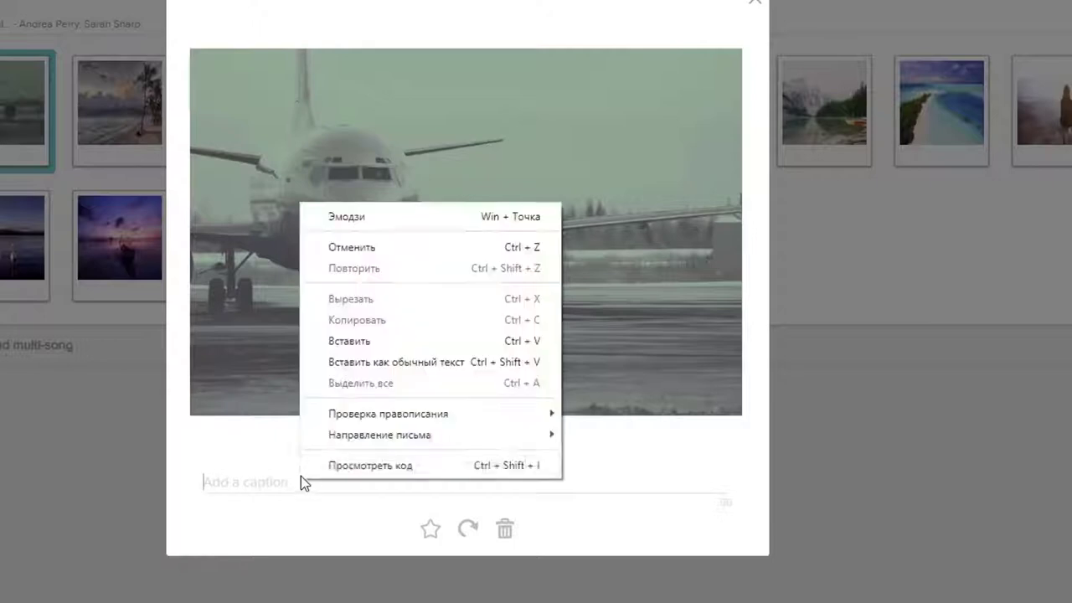
left_click(371, 339)
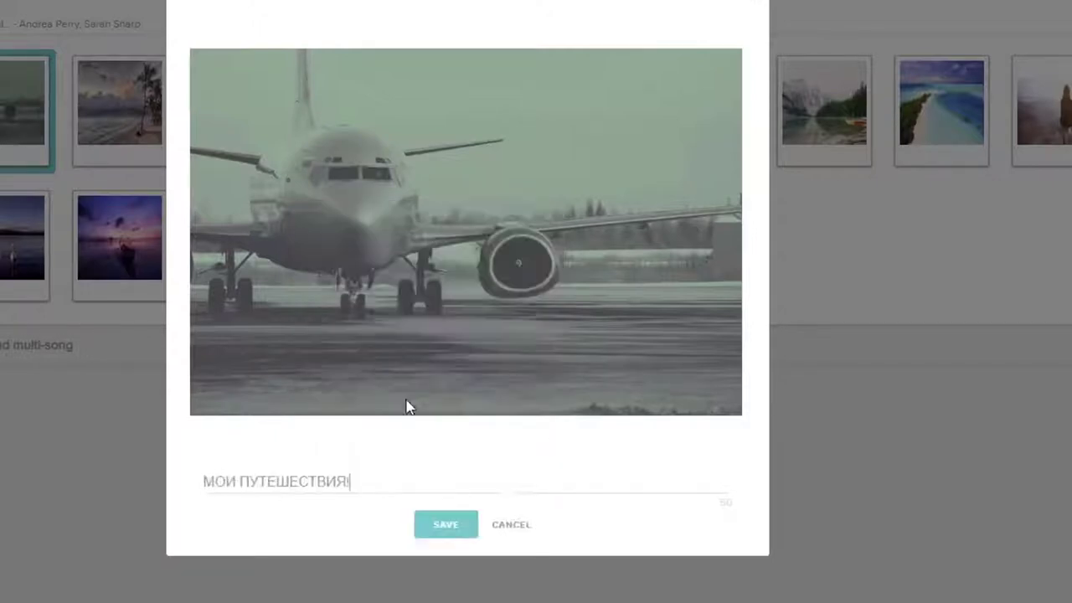
left_click(446, 525)
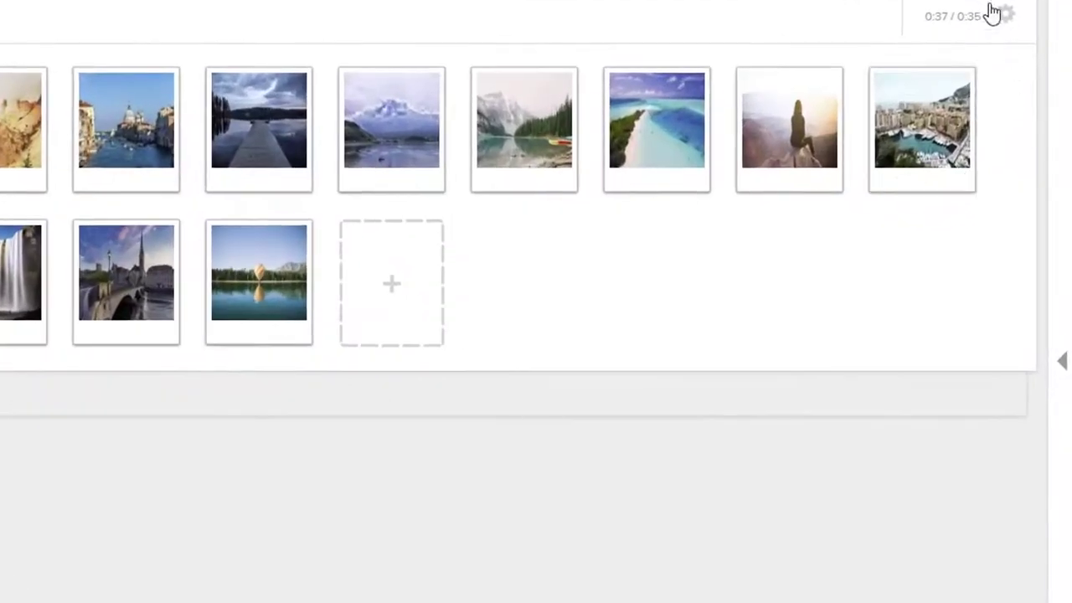
Step: Move the purple mountain lake, city bridge and hot-air balloon photos out of the storyboard into the holding area
left_click_drag(371, 155, 1071, 46)
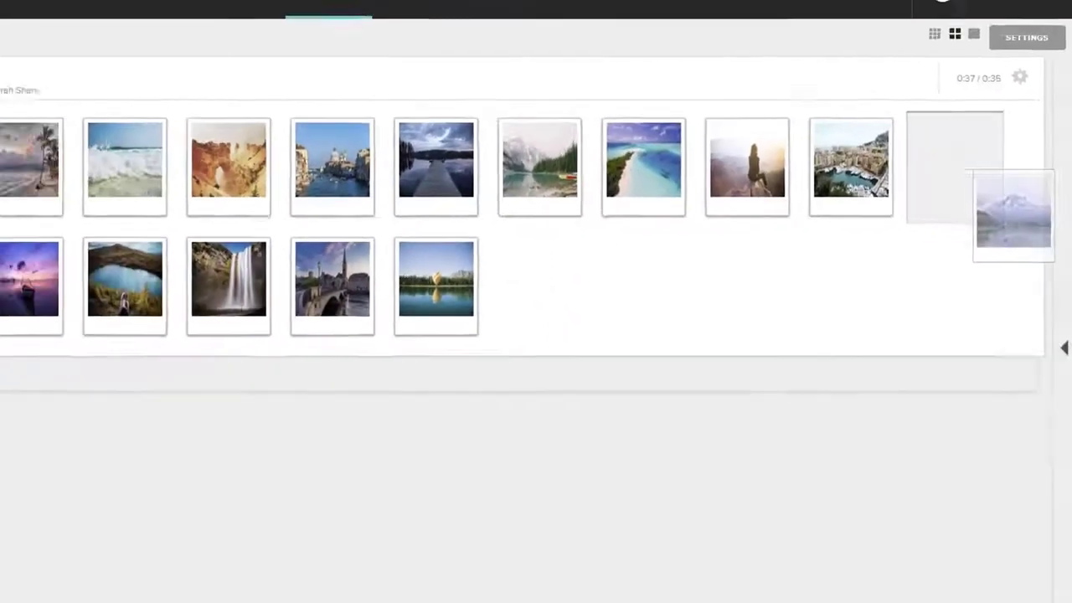
left_click_drag(997, 158, 982, 169)
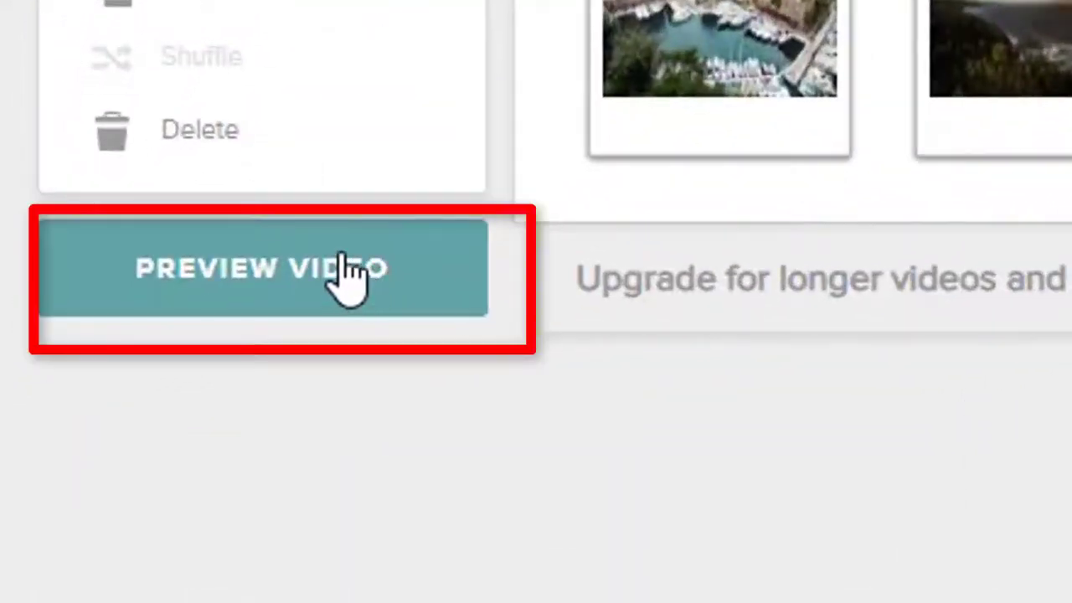
Step: Preview the slideshow video, pause it near the title slide, and switch the preview to full screen
left_click(330, 257)
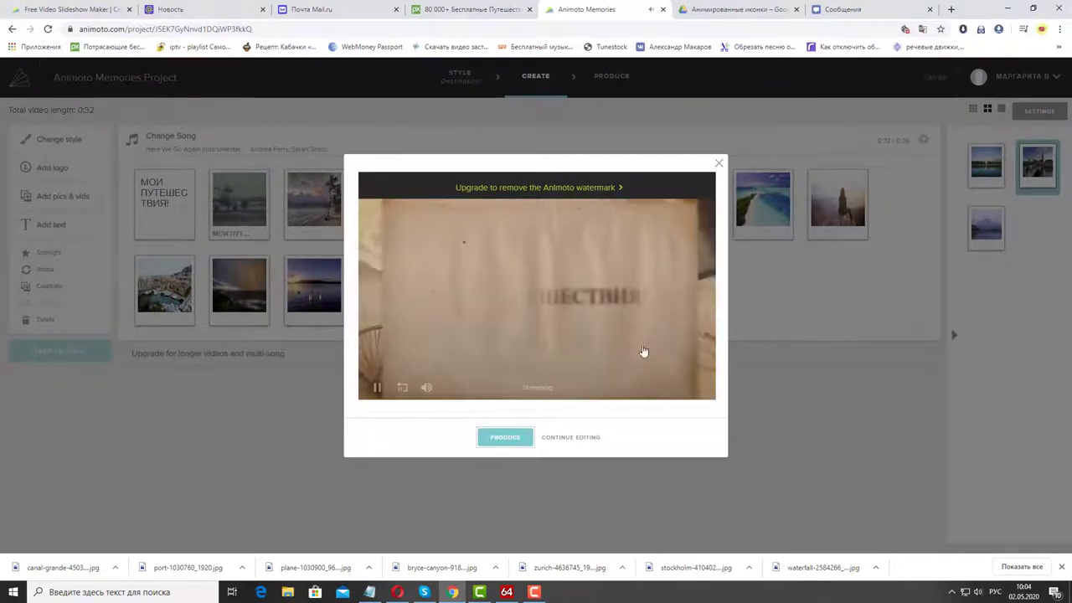
left_click(377, 388)
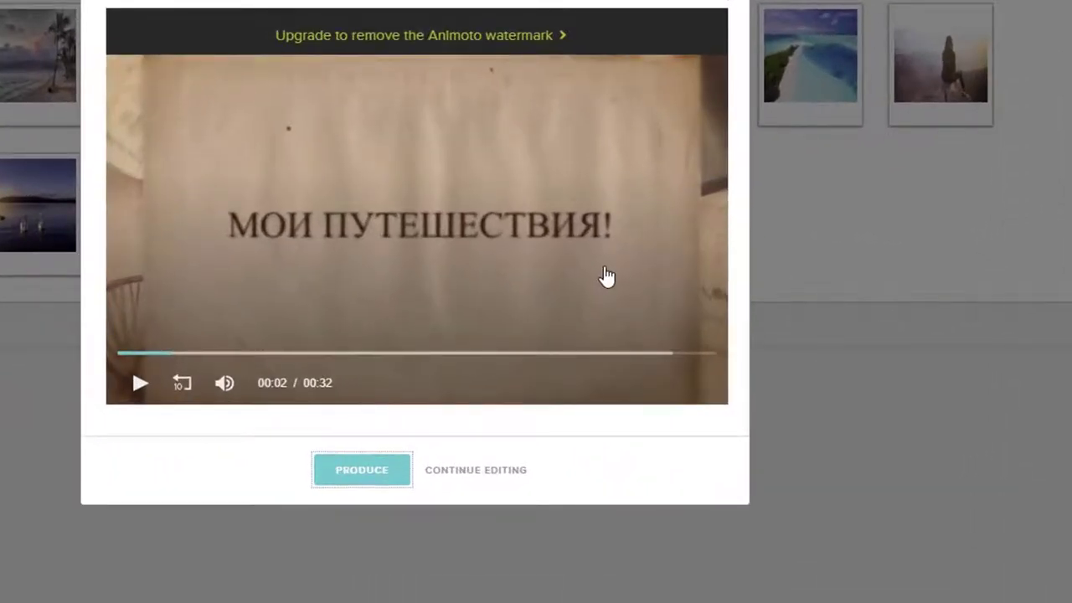
double_click(607, 277)
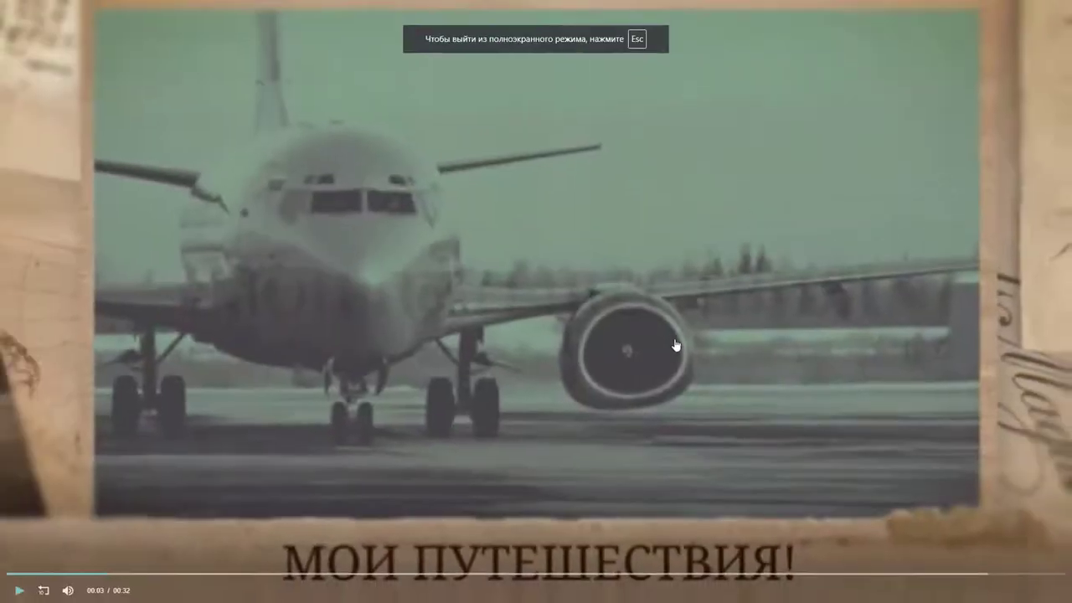